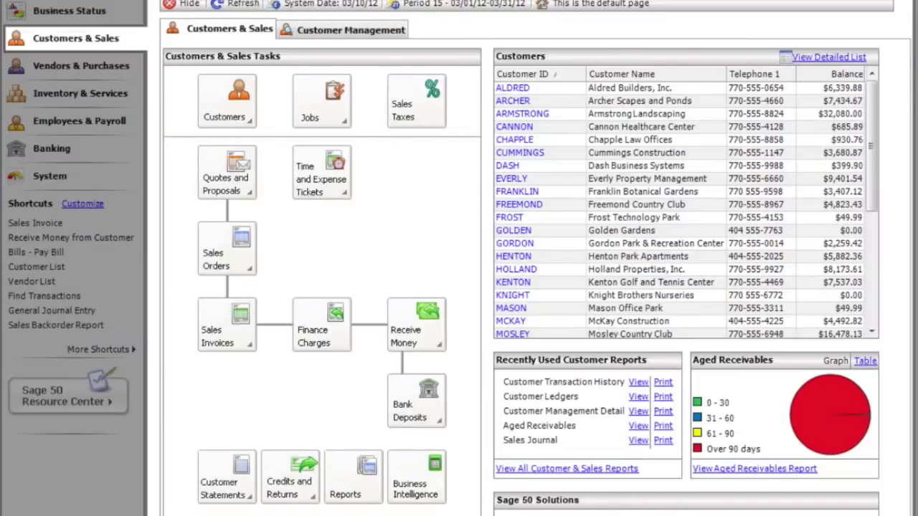
Browse the Vendors & Purchases, Inventory & Services and Employees & Payroll sections of Sage 50
click(81, 65)
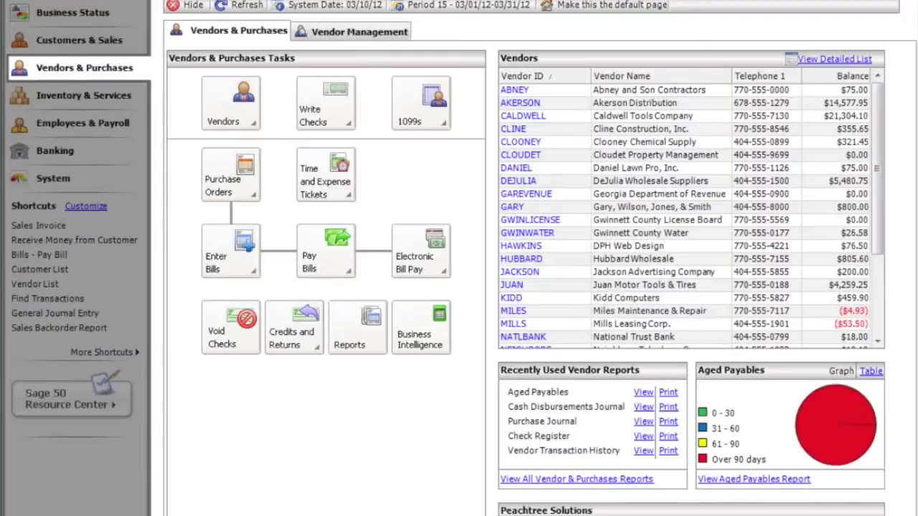
click(84, 95)
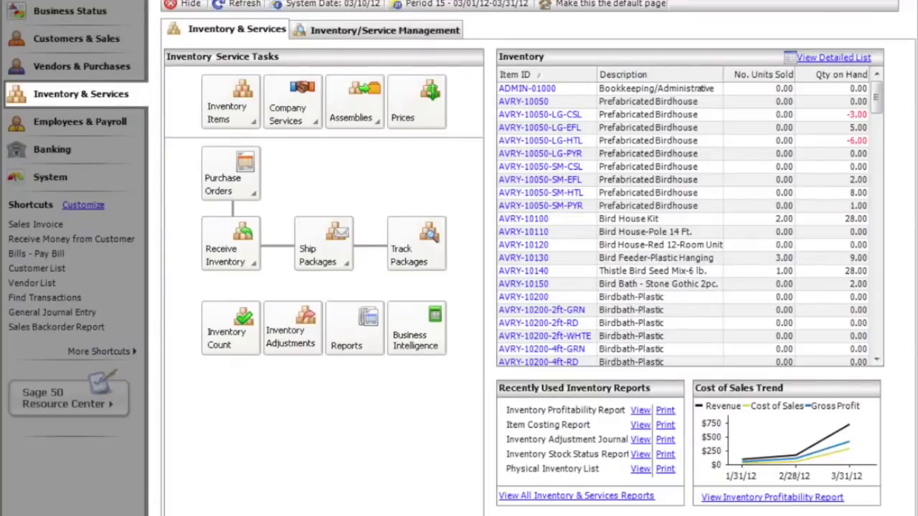
click(80, 121)
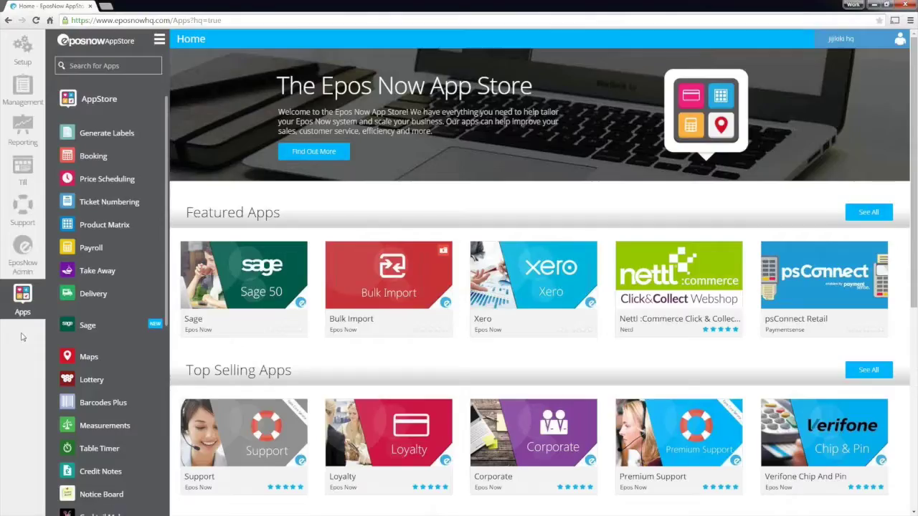
Search the Epos Now App Store for Sage and open the Sage app's details page
click(75, 64)
text(Sage)
key(Return)
mouse_move(292, 341)
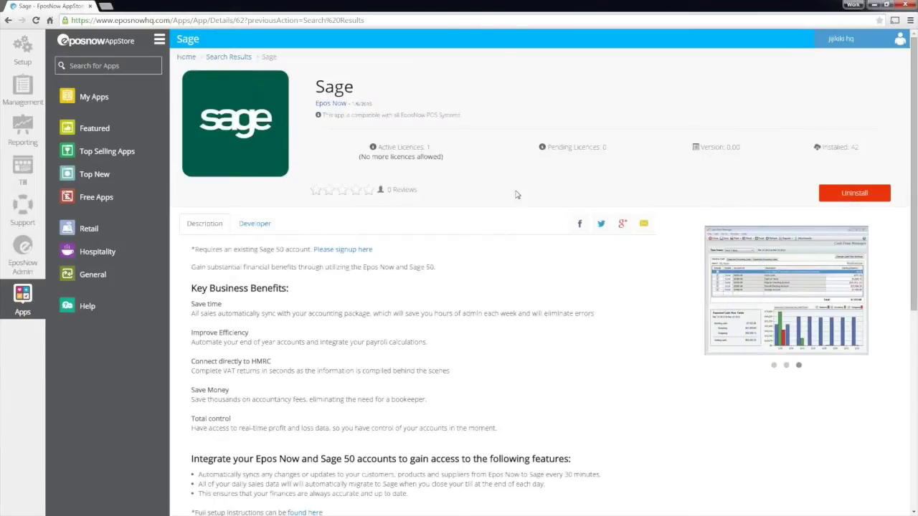
Open the installed Sage app's setup page and review the single-user and multi-user licence instructions
click(85, 98)
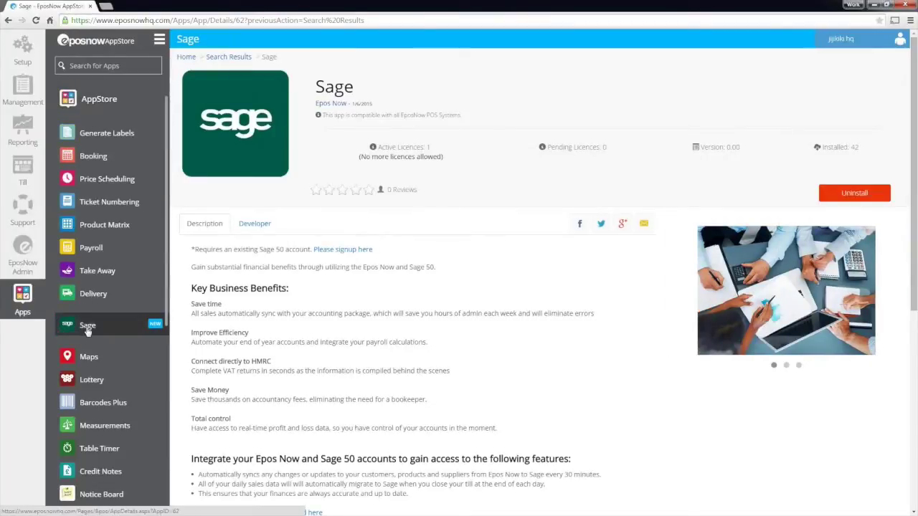
click(88, 327)
drag(530, 399, 183, 400)
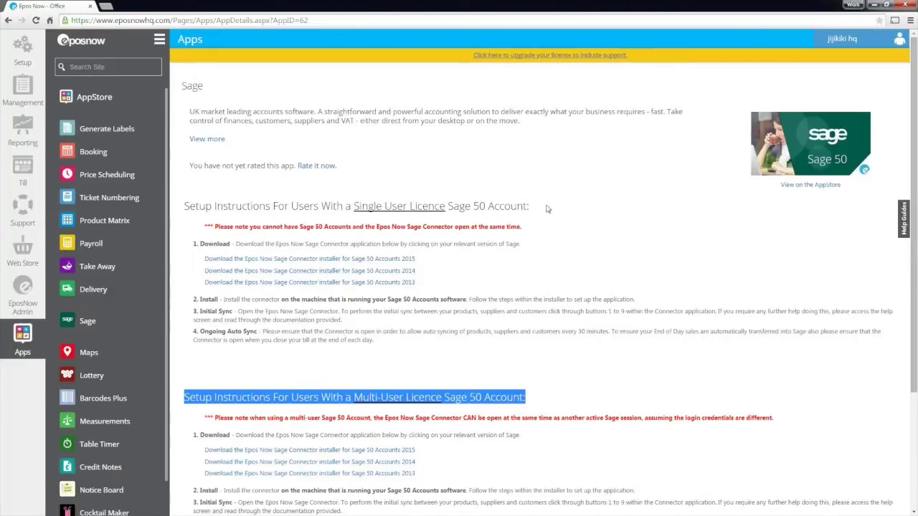
drag(530, 207, 184, 207)
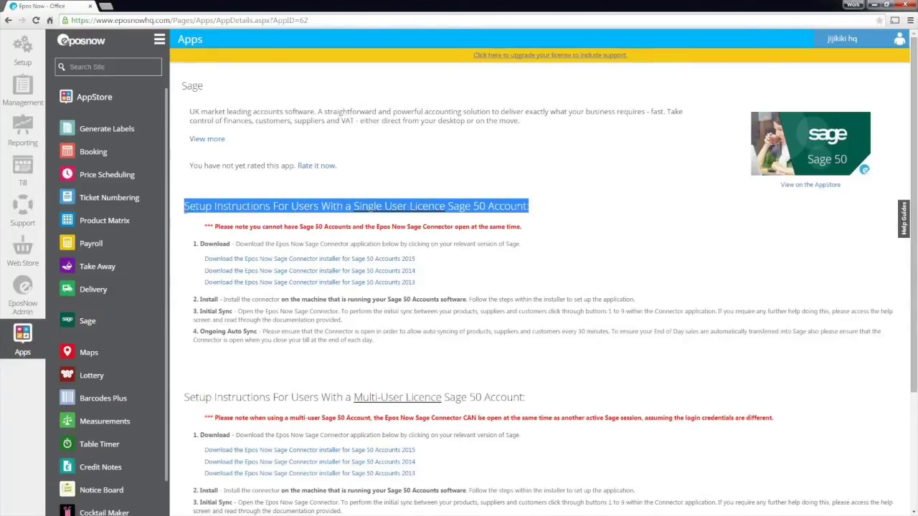
Download the single-user Sage Connector installer for Sage 50 Accounts 2015, run it and continue to the Epos Now account details
click(302, 260)
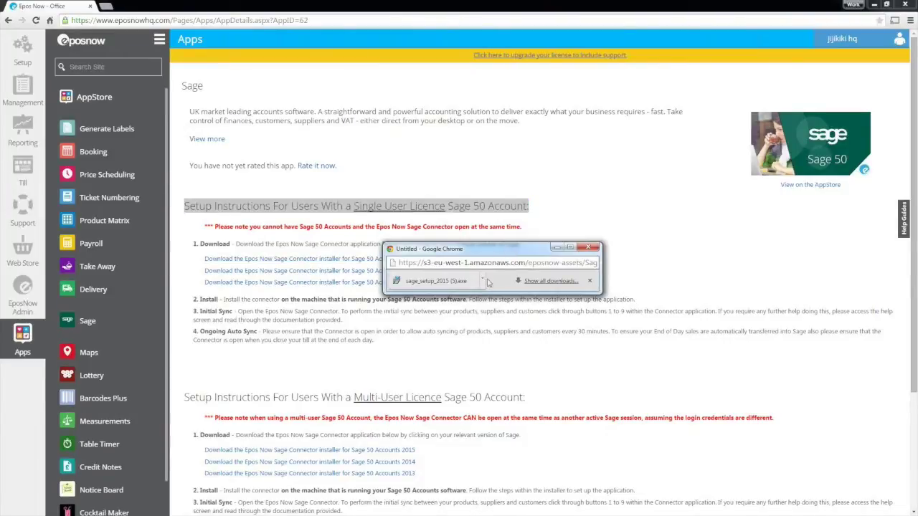
click(452, 285)
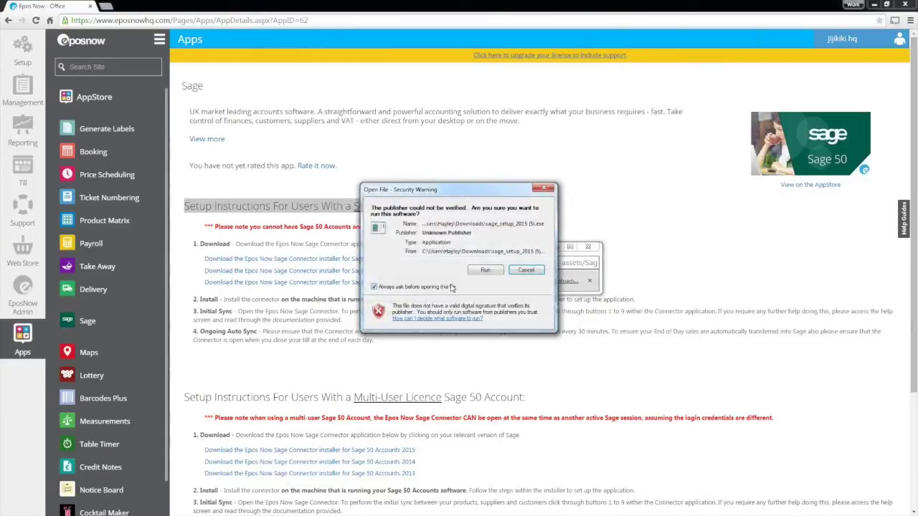
click(485, 271)
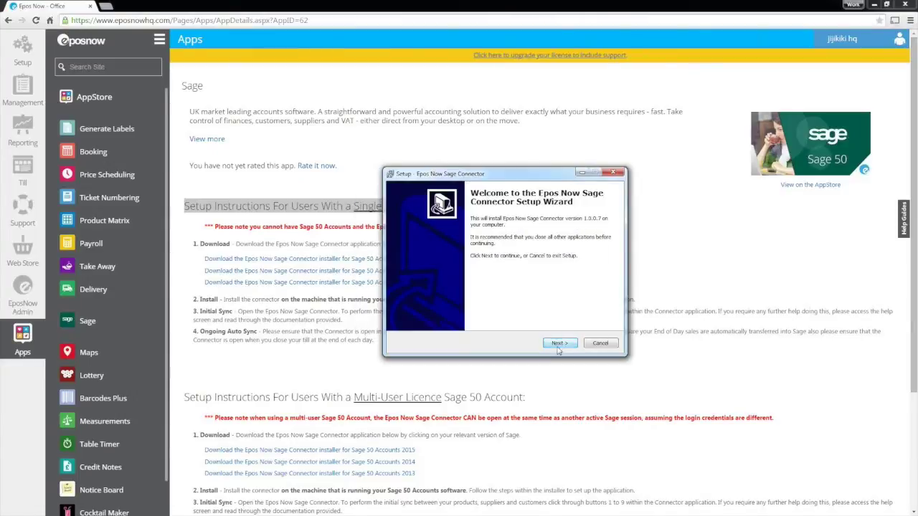
click(561, 344)
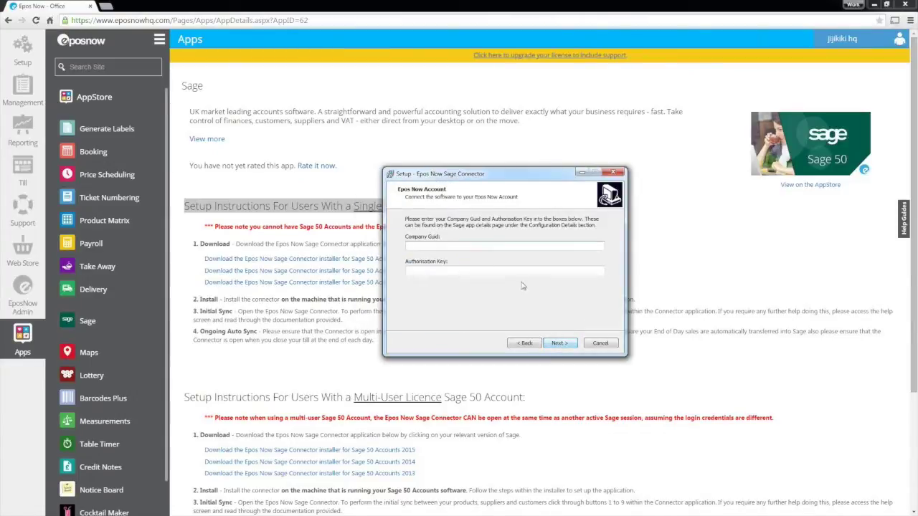
Copy the Company GUID from the Sage app's configuration details into the connector setup's Company Guid field
scroll(380, 272, down, 5)
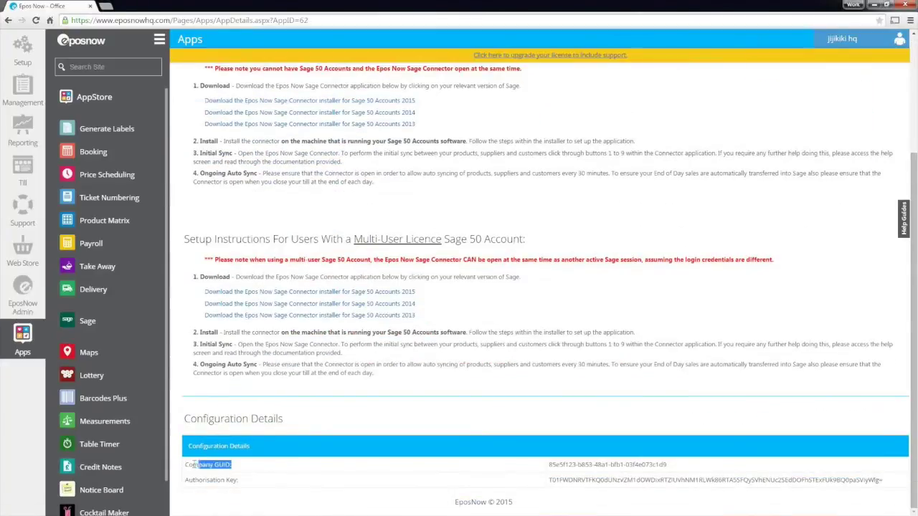
triple_click(608, 466)
key(alt+Tab)
right_click(420, 247)
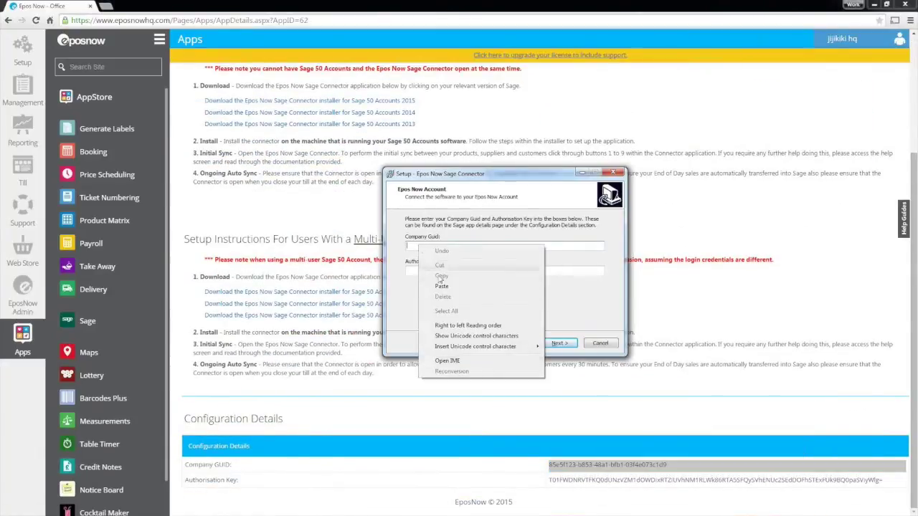
click(438, 287)
Copy the Authorisation Key from the configuration details into the connector setup and continue to the Sage details
key(alt+Tab)
drag(243, 479, 185, 484)
triple_click(574, 480)
right_click(574, 481)
click(603, 431)
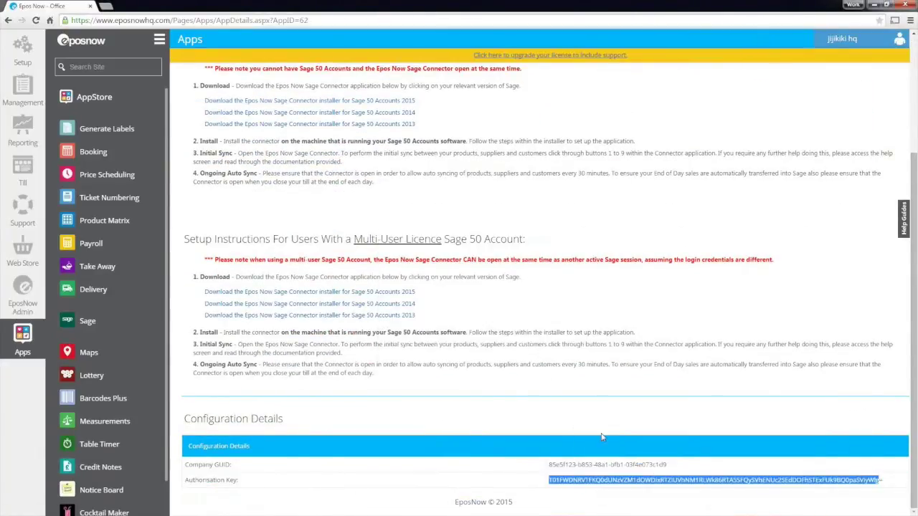
key(alt+Tab)
right_click(423, 271)
click(434, 312)
click(560, 343)
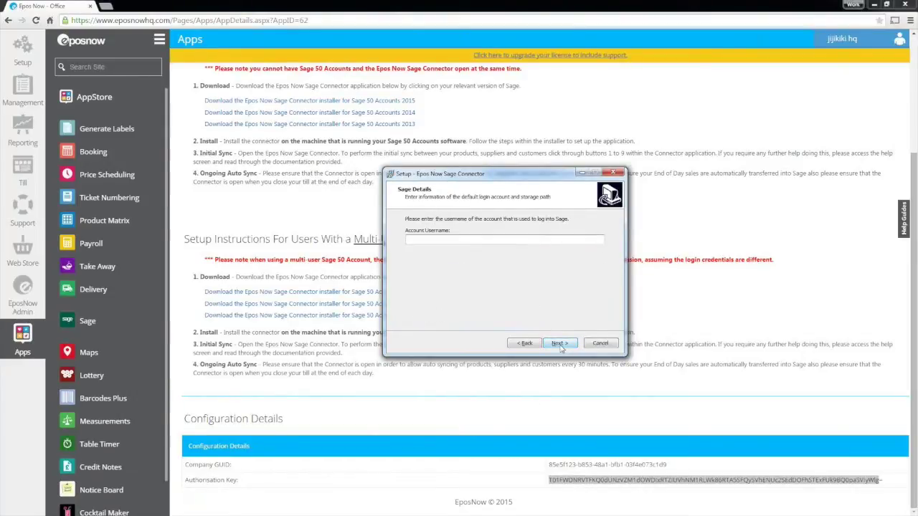
Enter the Sage account username, accept the remaining setup pages and install the Epos Now Sage Connector
text(Practice Data)
click(562, 344)
click(560, 343)
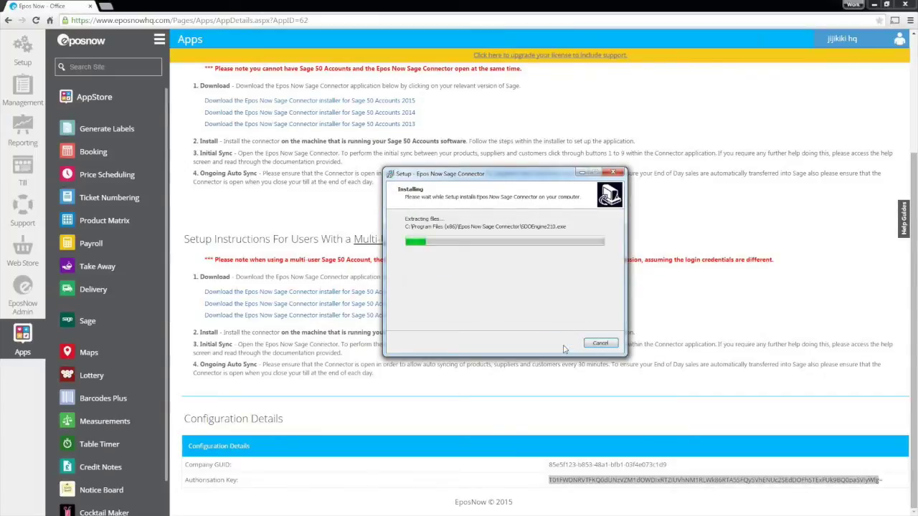
click(565, 343)
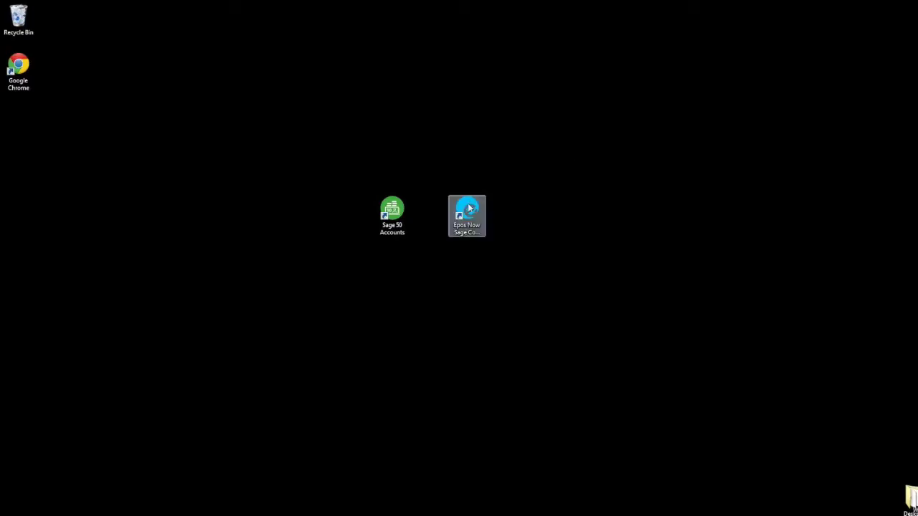
Launch the Epos Now Sage Connector, enter the Sage login password, enable Remember Password and accept the settings
click(467, 218)
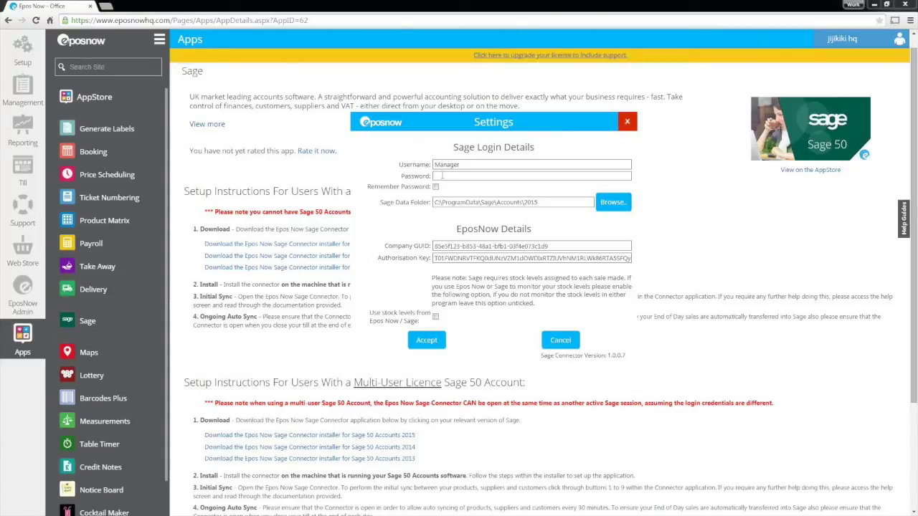
text(******)
click(436, 187)
click(428, 343)
click(427, 342)
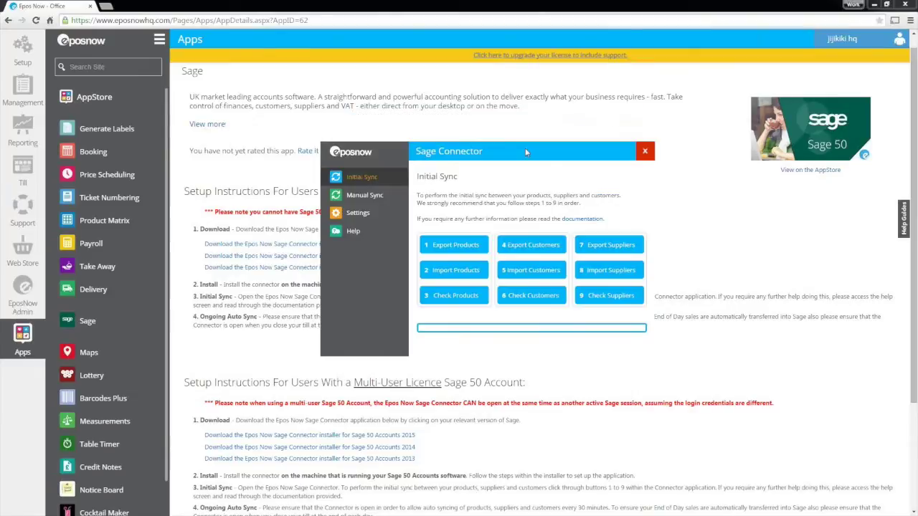
Export the products from the connector and review the Matches and Items To Import/Export sections of the Sage Sync page
click(454, 247)
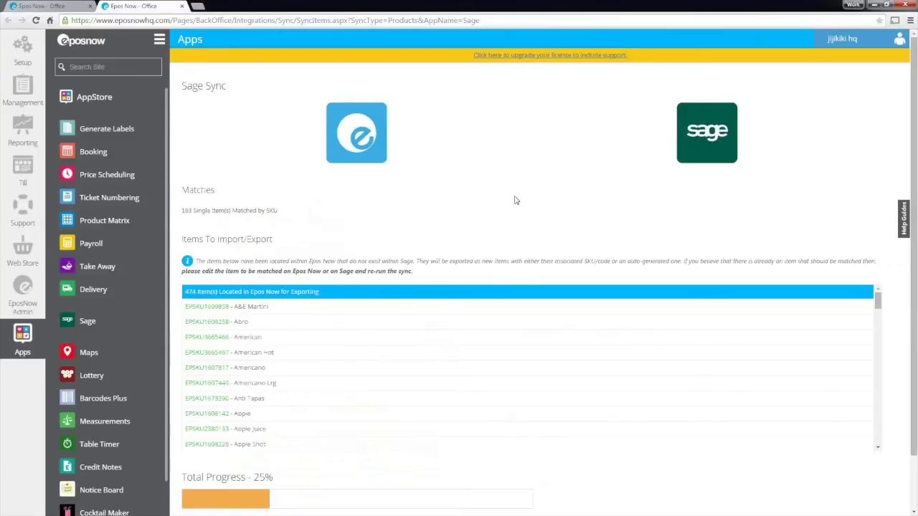
drag(225, 191, 181, 188)
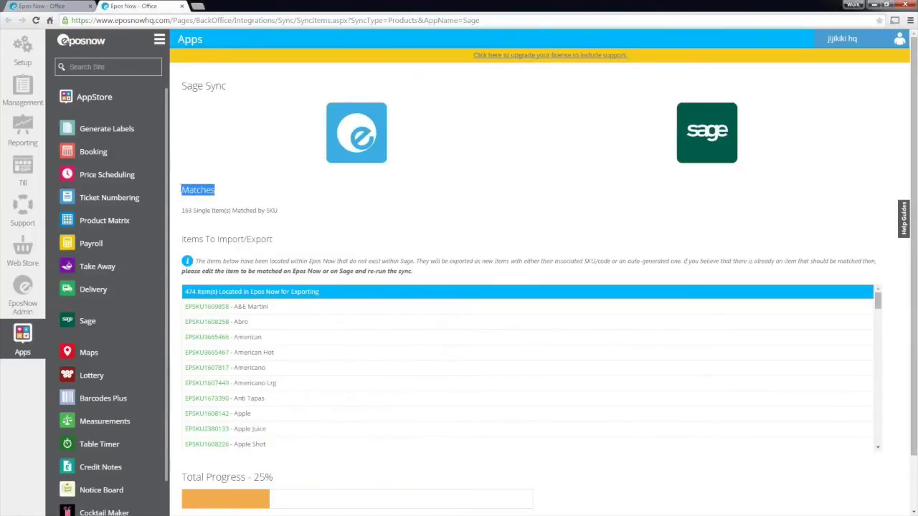
drag(281, 211, 179, 210)
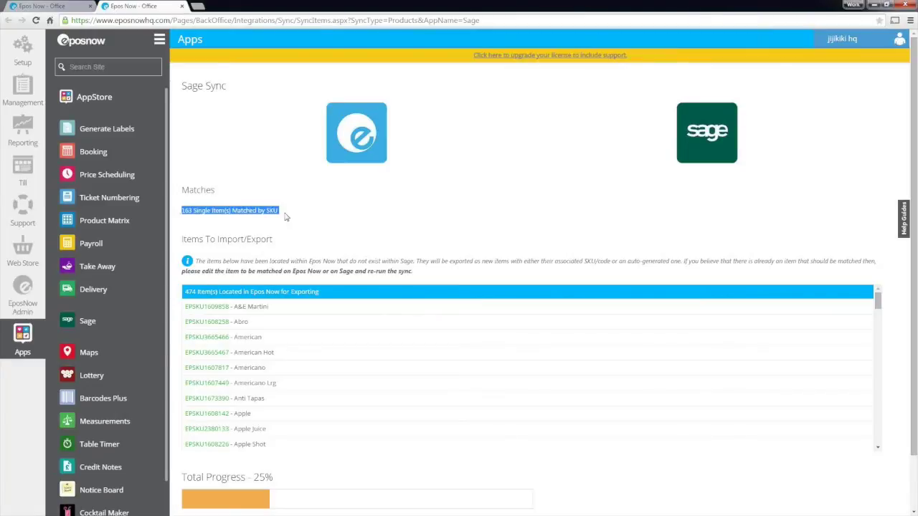
scroll(286, 217, down, 2)
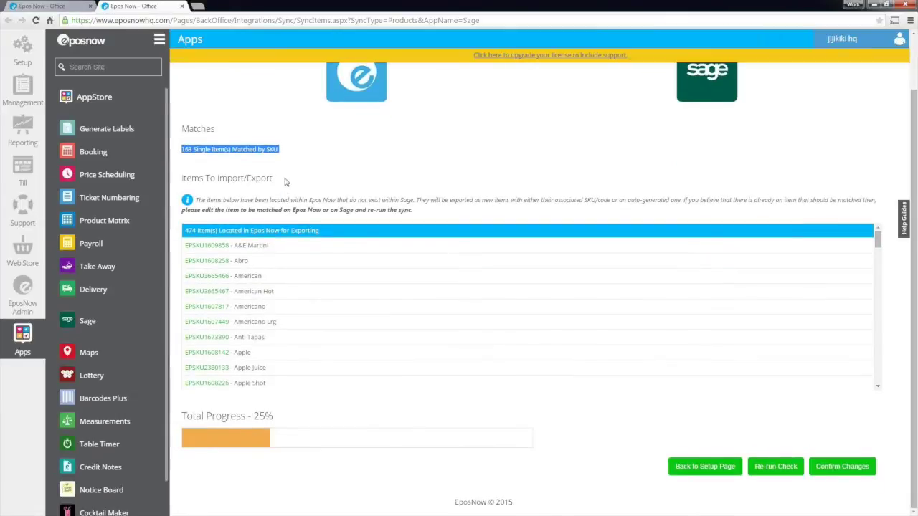
drag(285, 183, 179, 182)
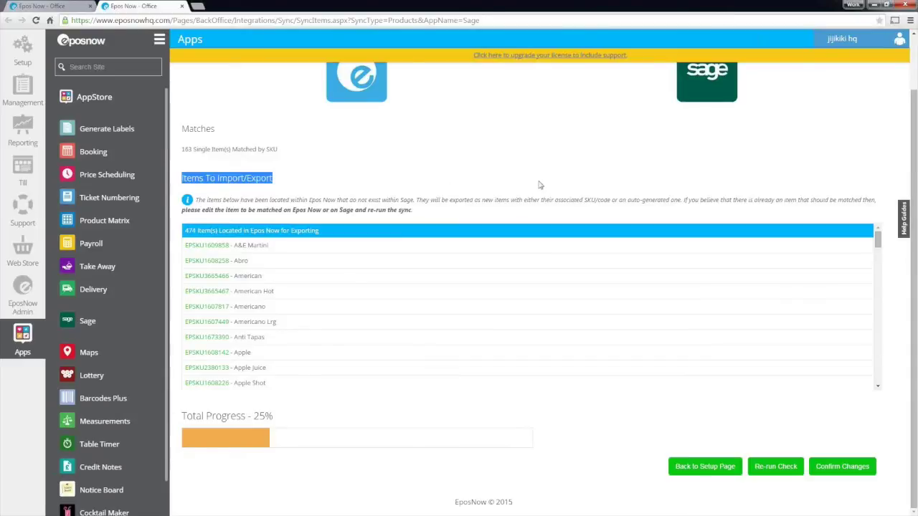
Confirm the product changes, declare the data checked, and sync the items with a re-run of the check
click(839, 472)
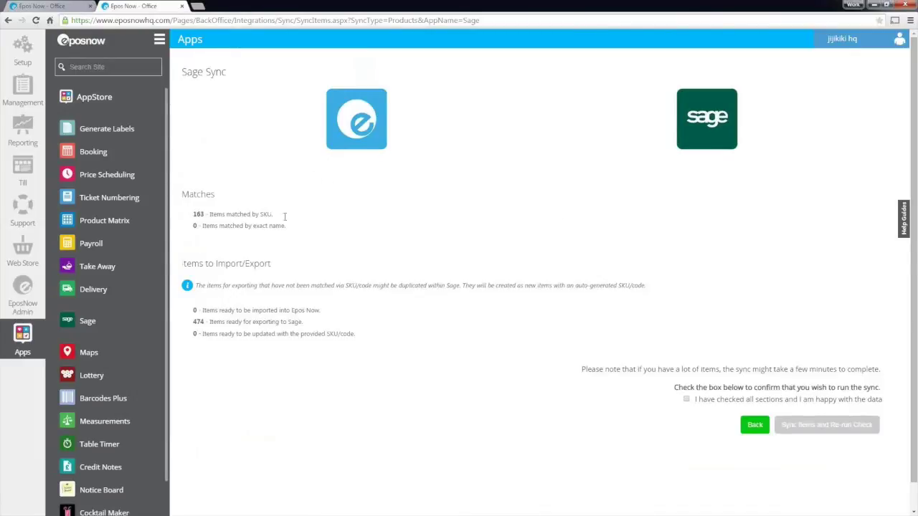
drag(285, 217, 192, 216)
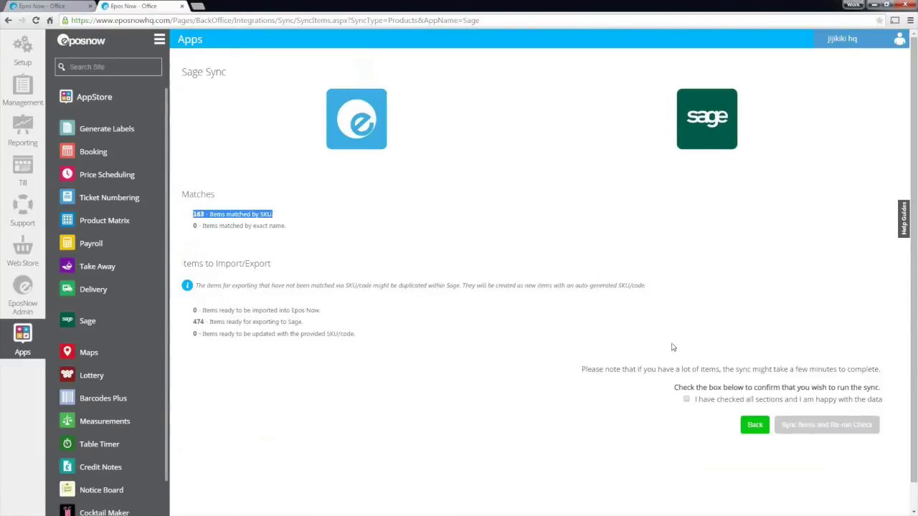
click(687, 400)
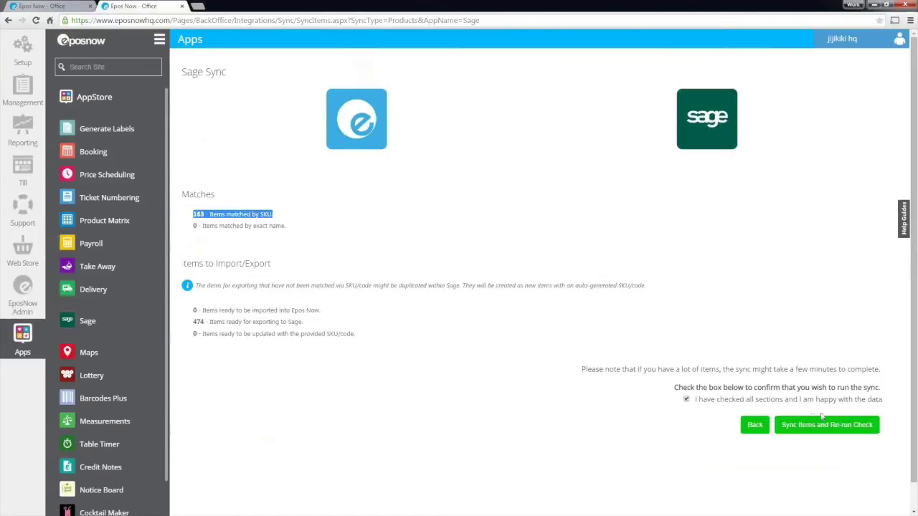
click(832, 433)
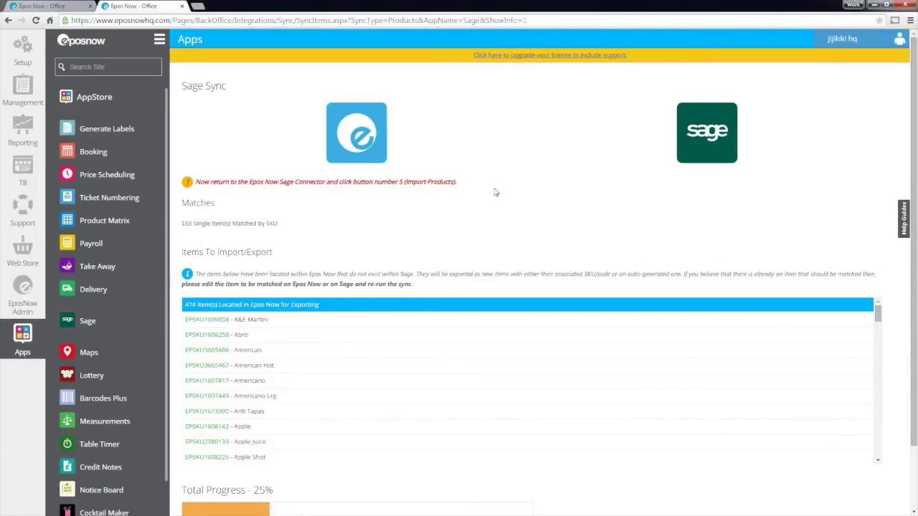
Switch back to the Sage Connector, import the products into Sage and acknowledge the import result
drag(459, 182, 195, 183)
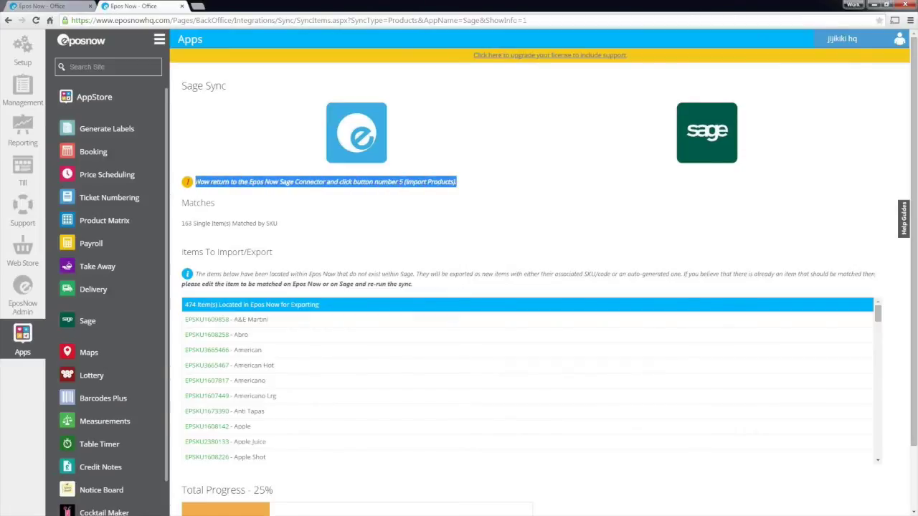
key(alt+Tab)
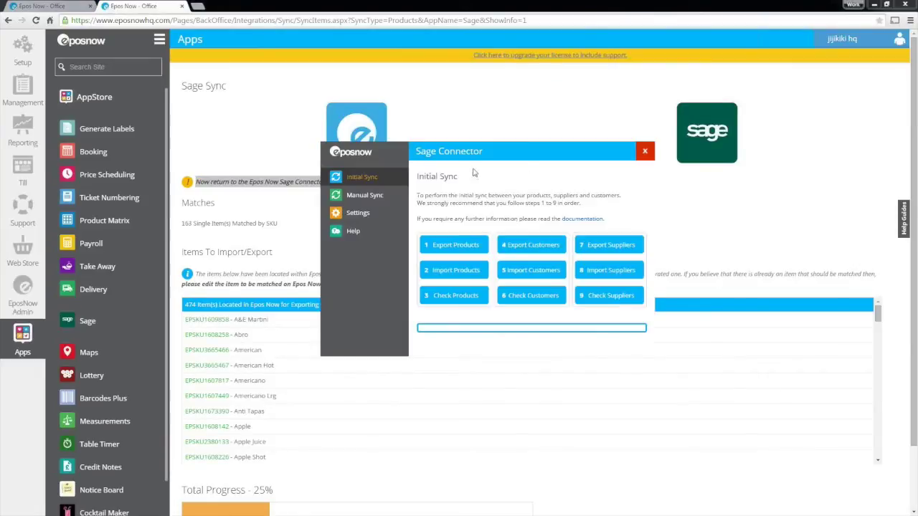
click(451, 277)
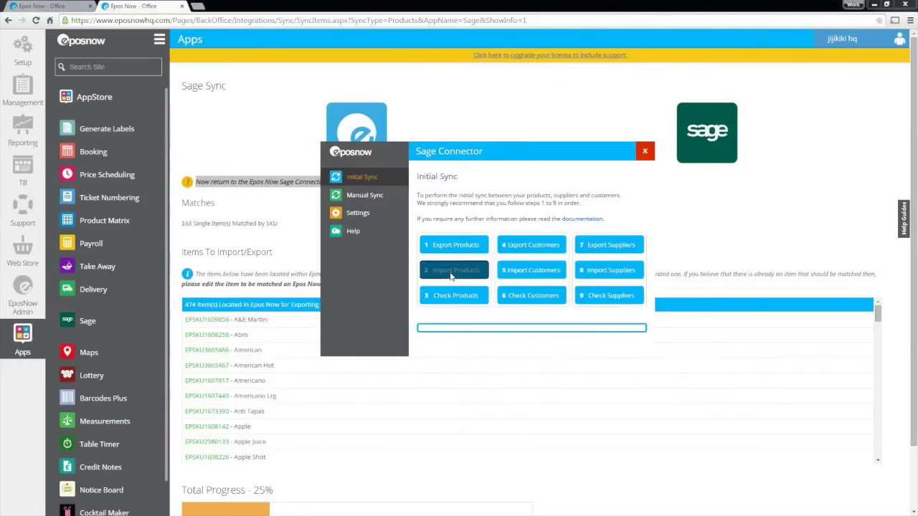
click(531, 272)
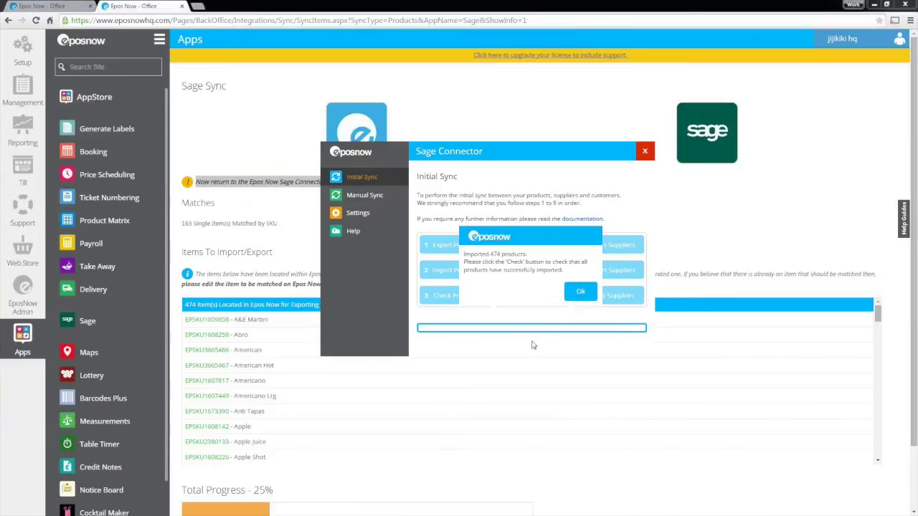
click(582, 292)
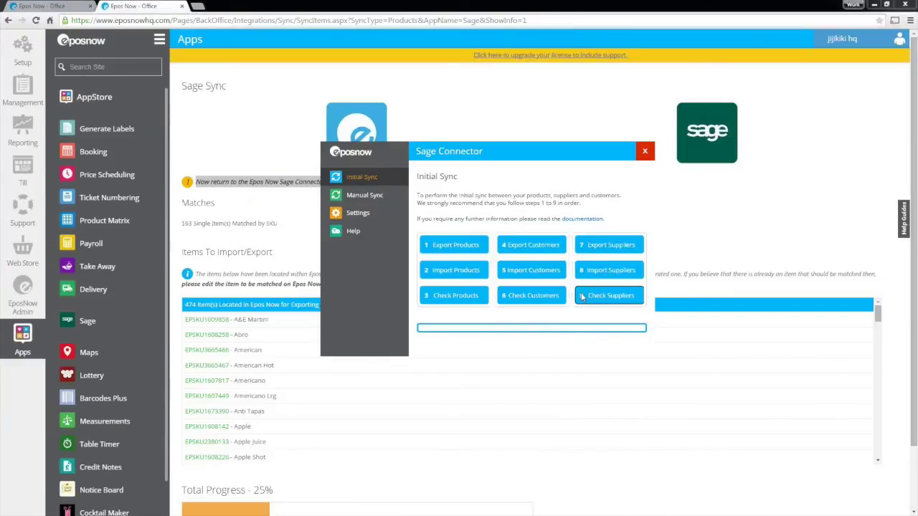
Check the products from the connector, review the sync result and return to the Sage setup page
click(450, 300)
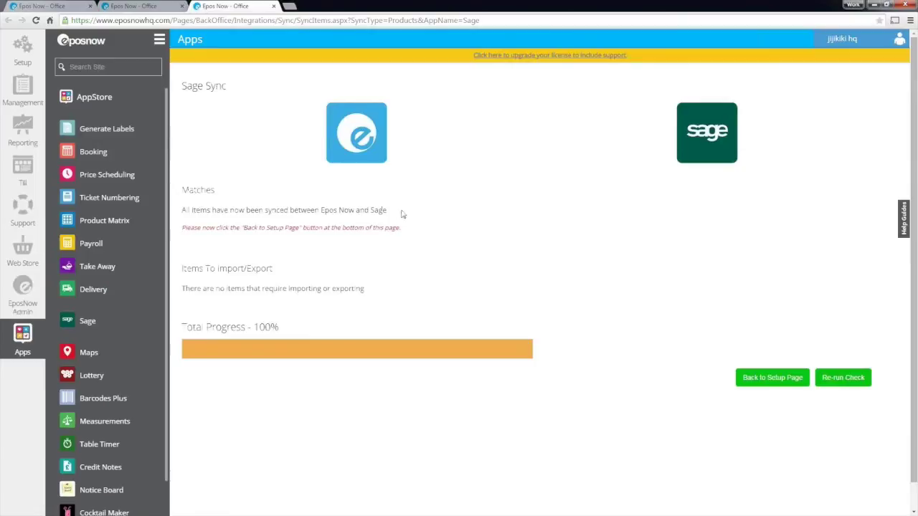
drag(388, 210, 180, 211)
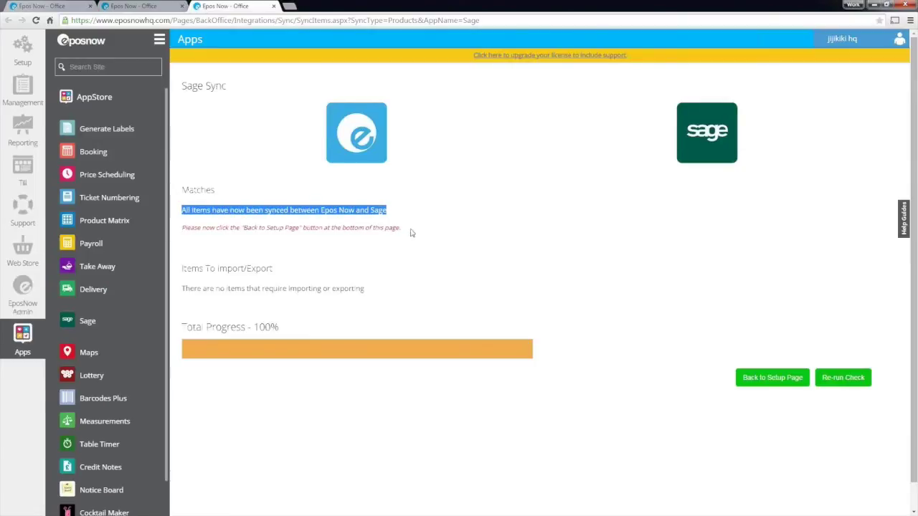
drag(408, 229, 182, 229)
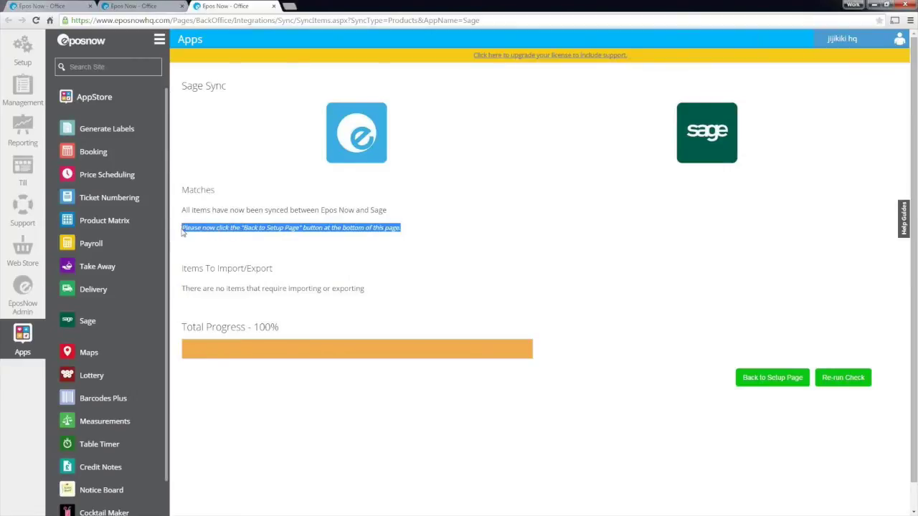
click(773, 382)
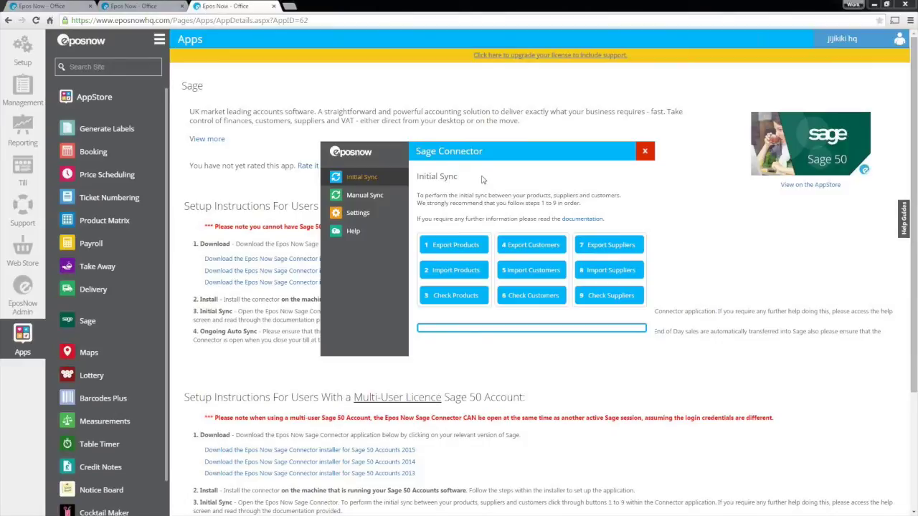
Show the Sage Connector's Manual Sync options
click(376, 198)
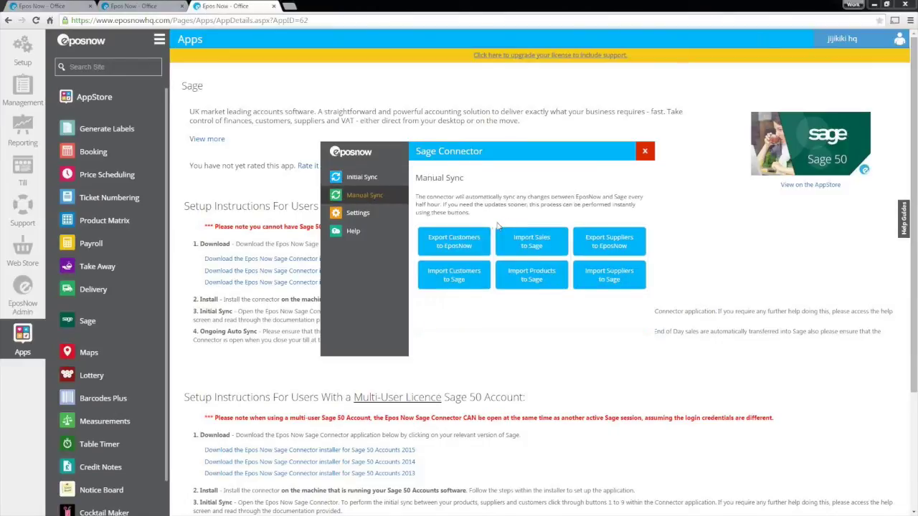